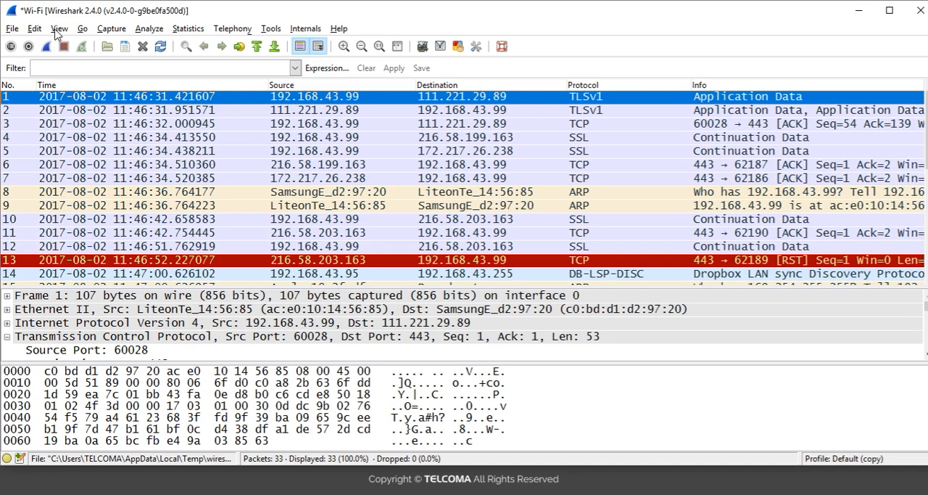
# Set the time display format to Seconds Since Beginning of Capture and widen the Time column slightly
pyautogui.click(58, 29)
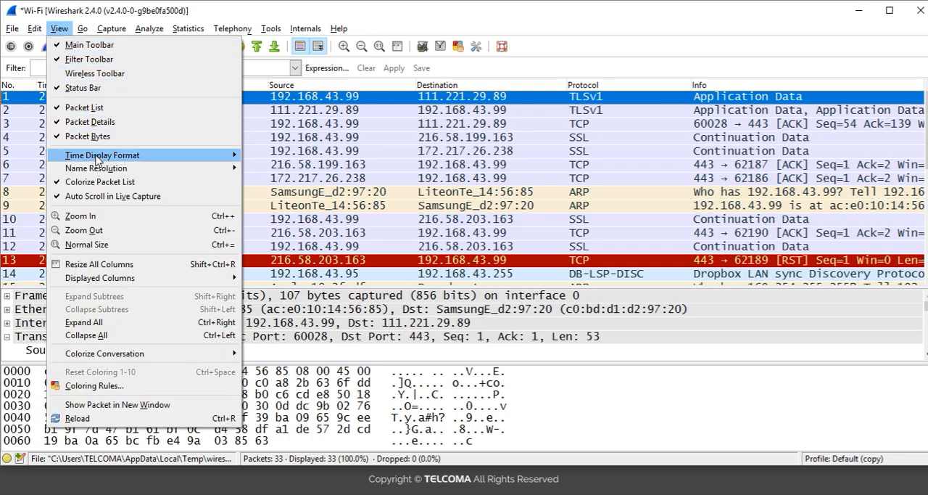
pyautogui.moveTo(97, 158)
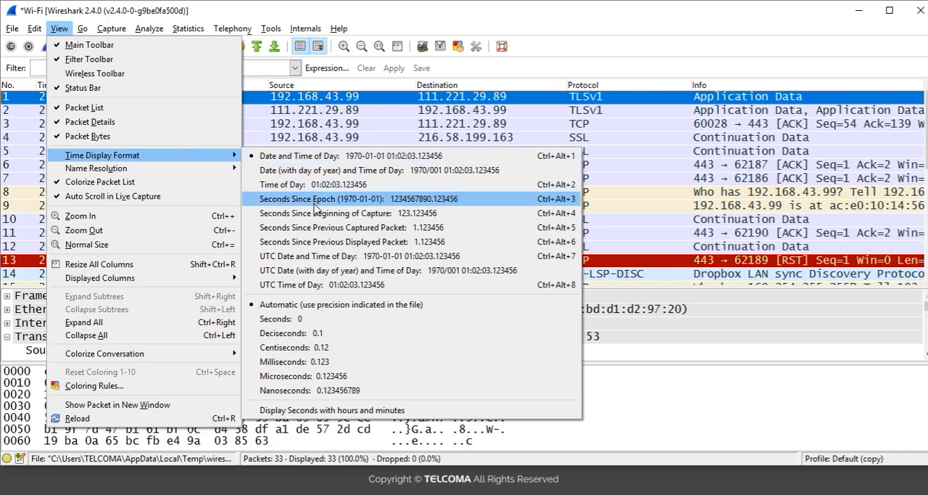
pyautogui.click(256, 214)
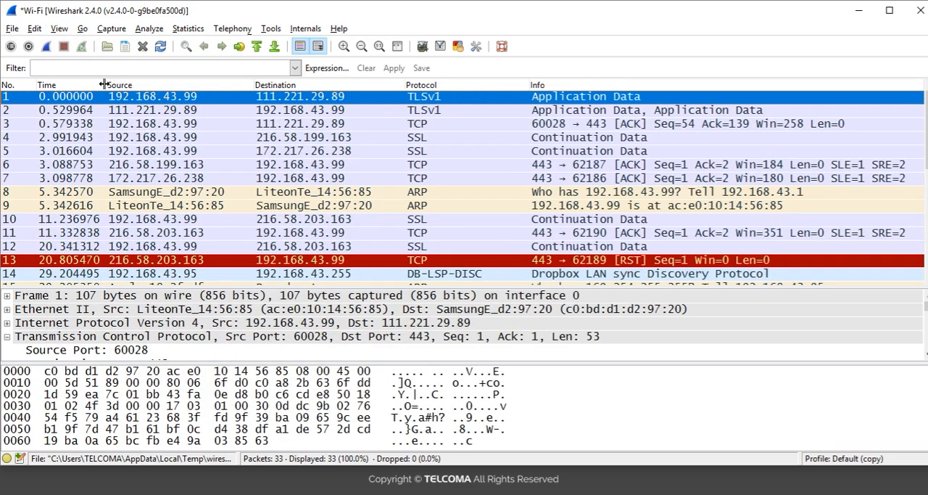
pyautogui.moveTo(105, 84); pyautogui.dragTo(126, 84)
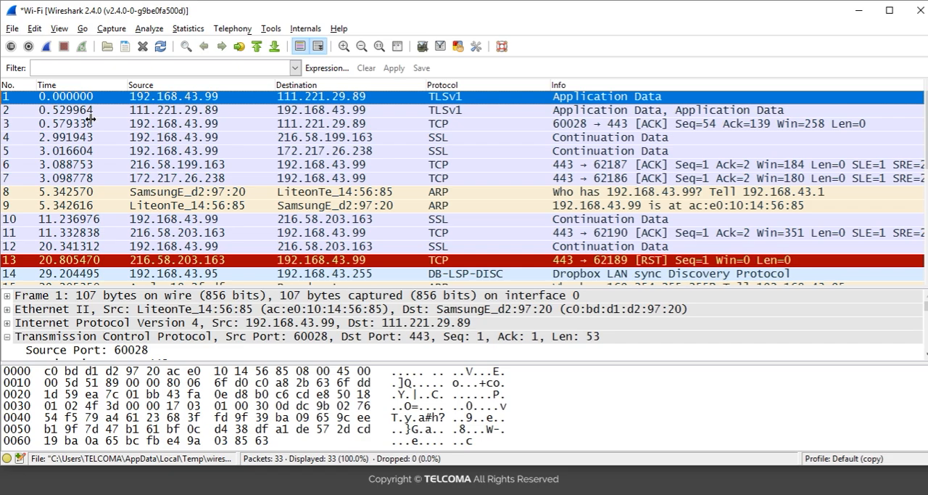
# Step down the packet list from packet 3 and return to packet 1, examining the elapsed time of each packet
pyautogui.click(90, 124)
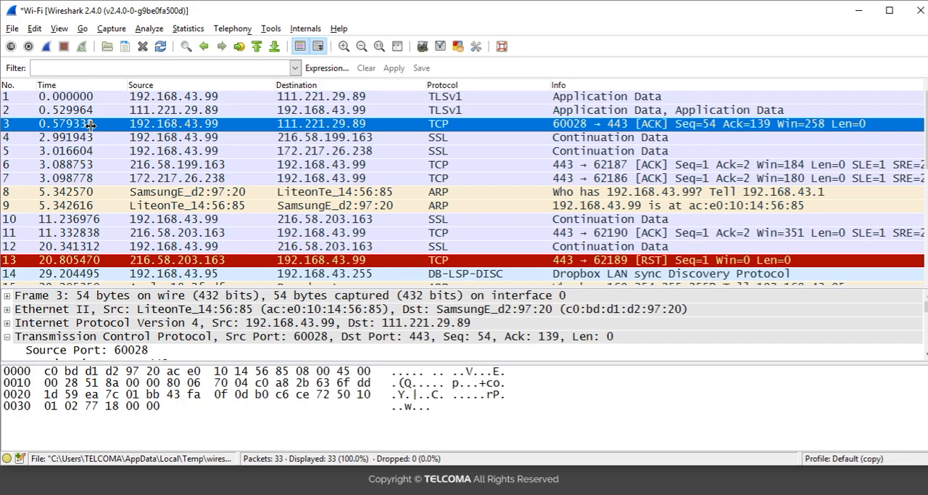
pyautogui.press('Down')
pyautogui.press('Down')
pyautogui.press('Down')
pyautogui.press('Down')
pyautogui.press('Down')
pyautogui.press('Down')
pyautogui.press('Down')
pyautogui.press('Down')
pyautogui.press('Down')
pyautogui.press('Down')
pyautogui.press('Down')
pyautogui.press('Down')
pyautogui.press('Down')
pyautogui.press('Down')
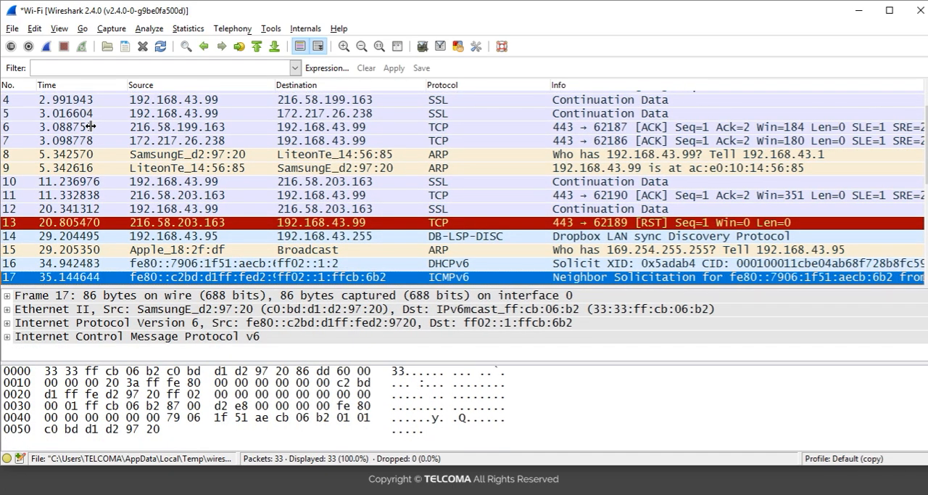
pyautogui.press('Up')
pyautogui.press('Up')
pyautogui.press('Up')
pyautogui.press('Up')
pyautogui.press('Up')
pyautogui.press('Up')
pyautogui.press('Up')
pyautogui.press('Up')
pyautogui.press('Up')
pyautogui.press('Up')
pyautogui.press('Up')
pyautogui.press('Up')
pyautogui.press('Up')
pyautogui.press('Up')
pyautogui.press('Up')
pyautogui.press('Up')
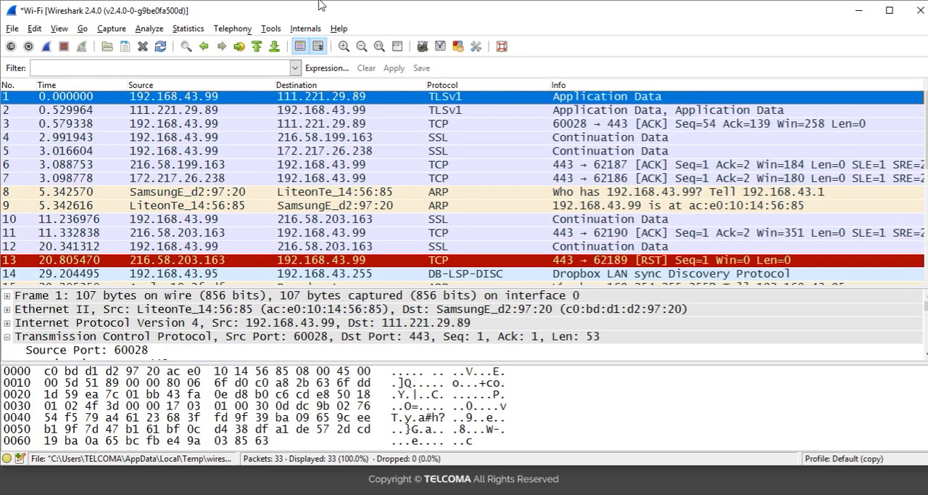
# Jump to the last packet to examine its time since the start of capture, and return to the first packet
pyautogui.click(274, 47)
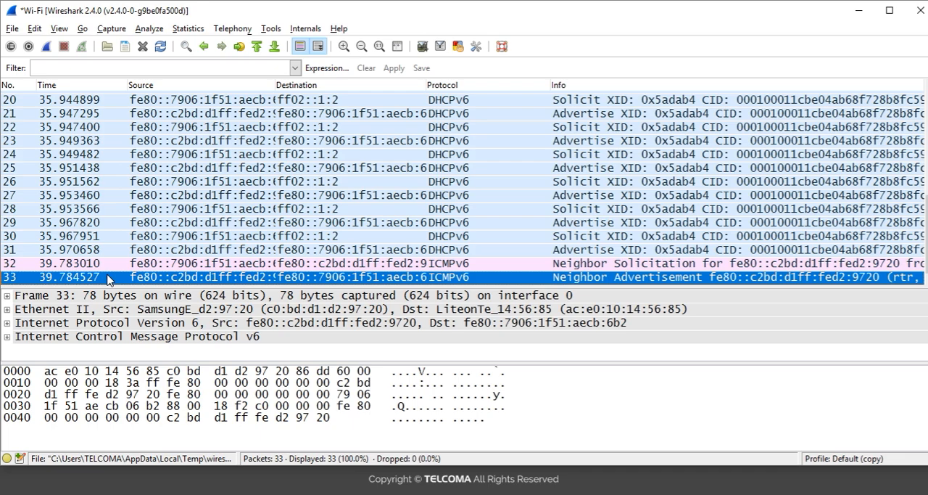
pyautogui.click(86, 266)
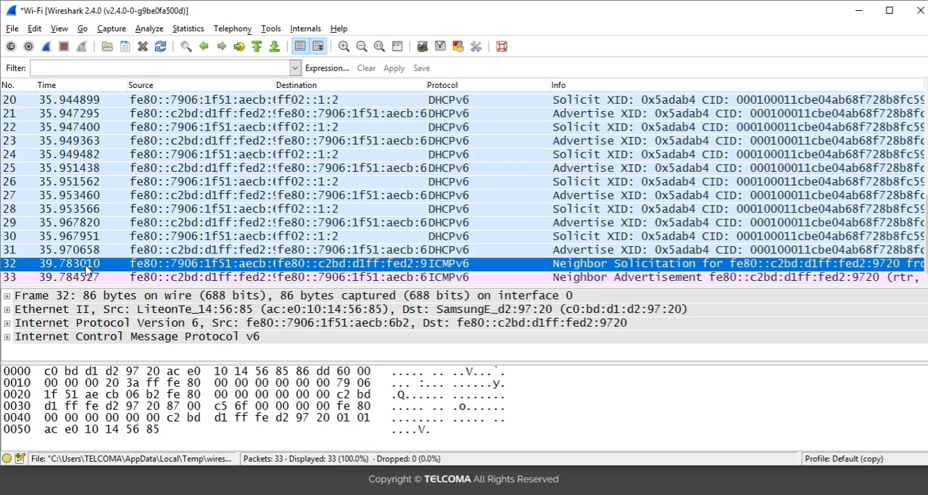
pyautogui.press('Up')
pyautogui.press('Up')
pyautogui.press('Up')
pyautogui.press('Up')
pyautogui.press('Up')
pyautogui.press('Up')
pyautogui.press('Up')
pyautogui.press('Up')
pyautogui.press('Up')
pyautogui.press('Up')
pyautogui.press('Up')
pyautogui.press('Up')
pyautogui.press('Up')
pyautogui.press('Up')
pyautogui.press('Up')
pyautogui.press('Up')
pyautogui.press('Up')
pyautogui.press('Up')
pyautogui.press('Up')
pyautogui.press('Up')
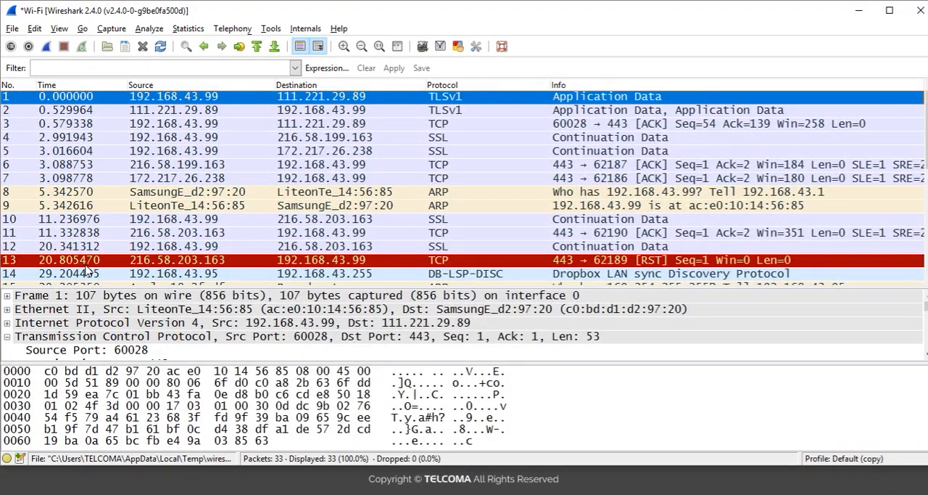
pyautogui.click(78, 85)
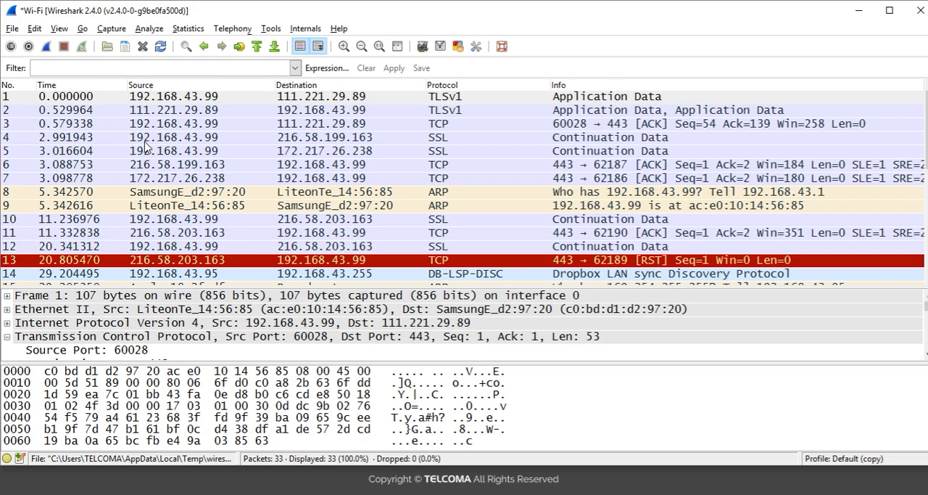
# Add the "Time since previous frame in this TCP stream" field from packet 1's TCP Timestamps as a packet list column
pyautogui.click(38, 338)
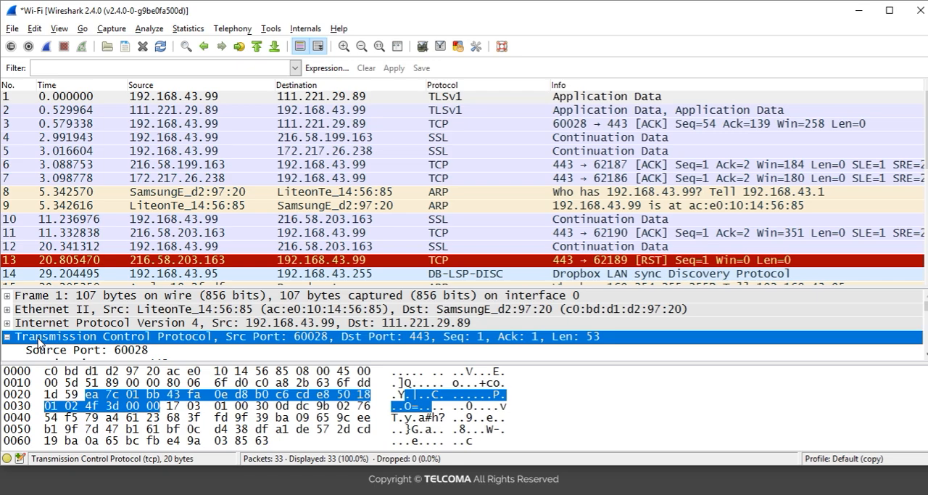
pyautogui.press('Down')
pyautogui.press('Down')
pyautogui.press('Down')
pyautogui.press('Down')
pyautogui.press('Down')
pyautogui.press('Down')
pyautogui.press('Down')
pyautogui.press('Down')
pyautogui.press('Down')
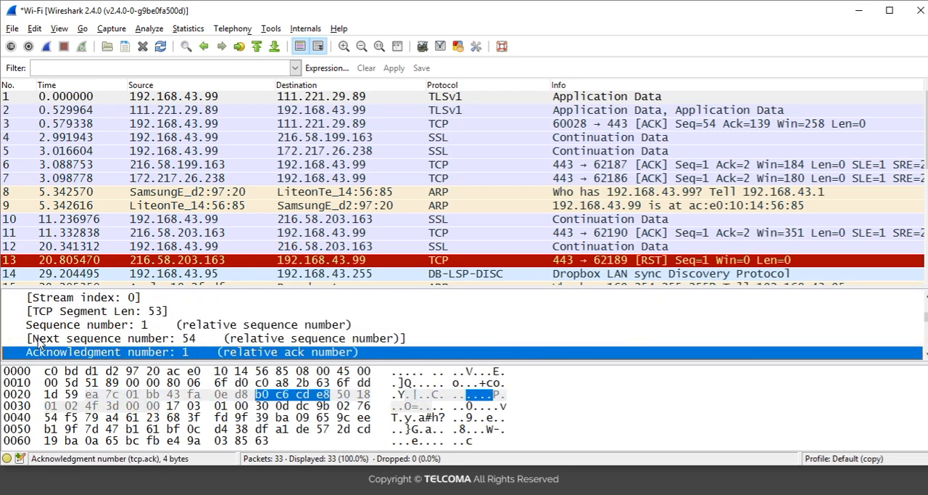
pyautogui.press('Down')
pyautogui.press('Down')
pyautogui.press('Down')
pyautogui.press('Down')
pyautogui.press('Down')
pyautogui.press('Down')
pyautogui.press('Down')
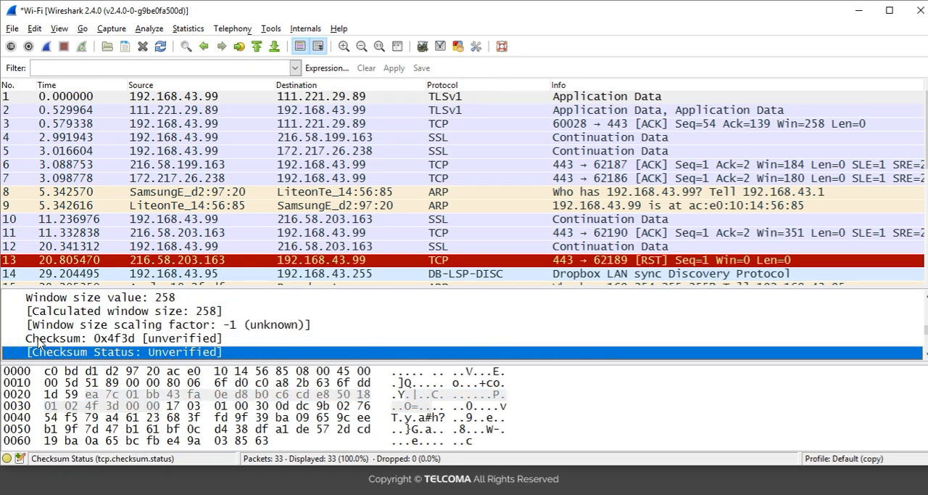
pyautogui.press('Down')
pyautogui.press('Down')
pyautogui.press('Up')
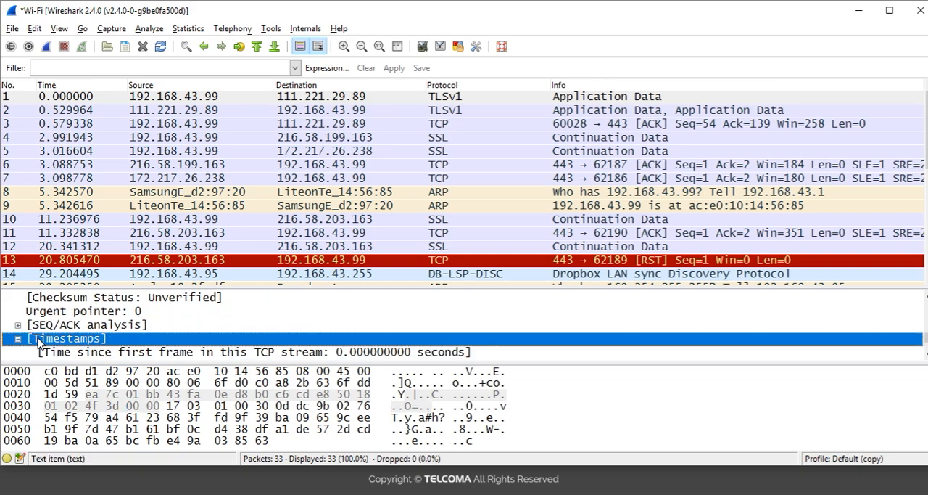
pyautogui.press('Down')
pyautogui.press('Down')
pyautogui.press('Down')
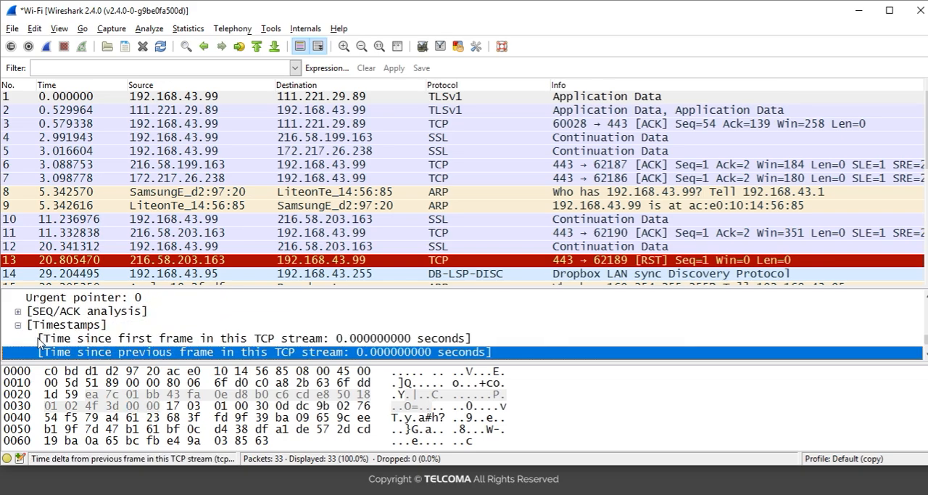
pyautogui.click(39, 339)
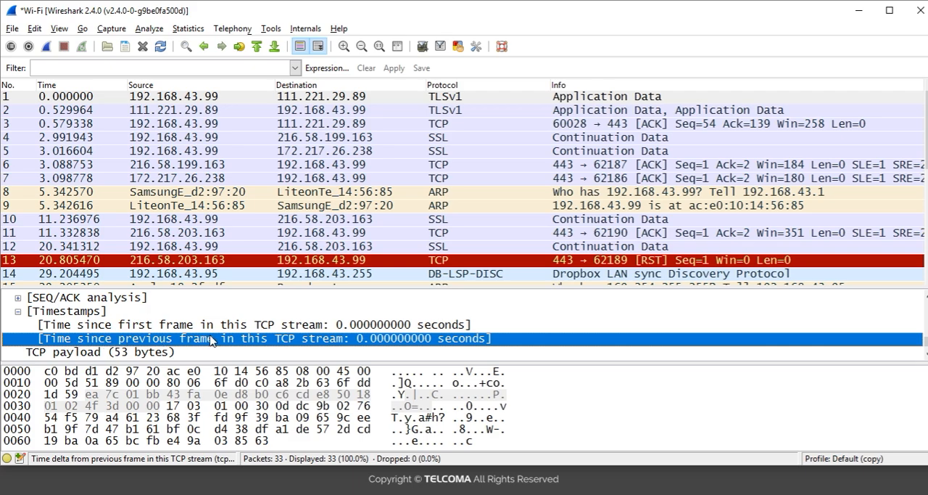
pyautogui.rightClick(211, 340)
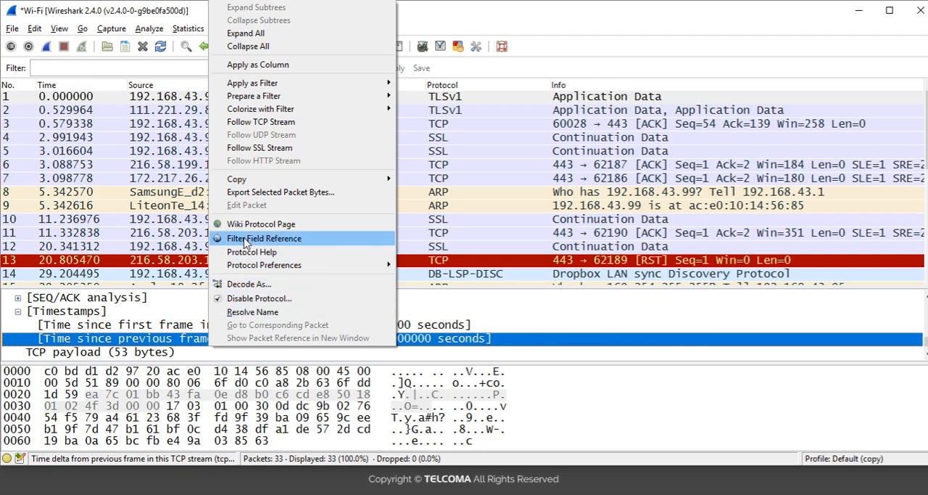
pyautogui.click(256, 65)
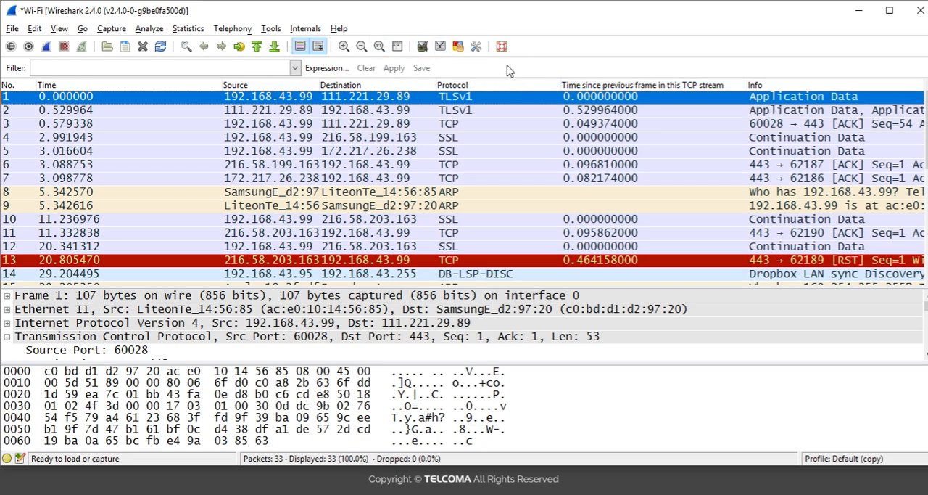
# Change the title of the "Time since previous frame in this TCP stream" column to "Delta time"
pyautogui.click(589, 85)
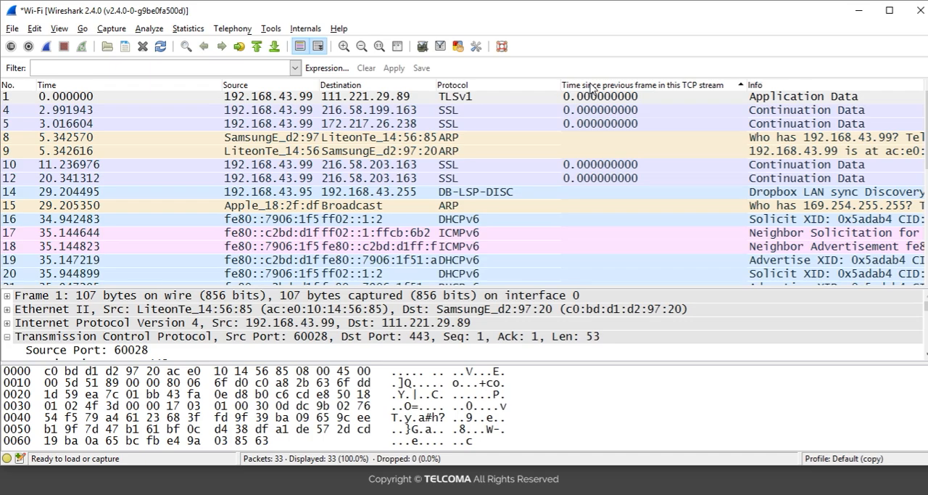
pyautogui.rightClick(591, 87)
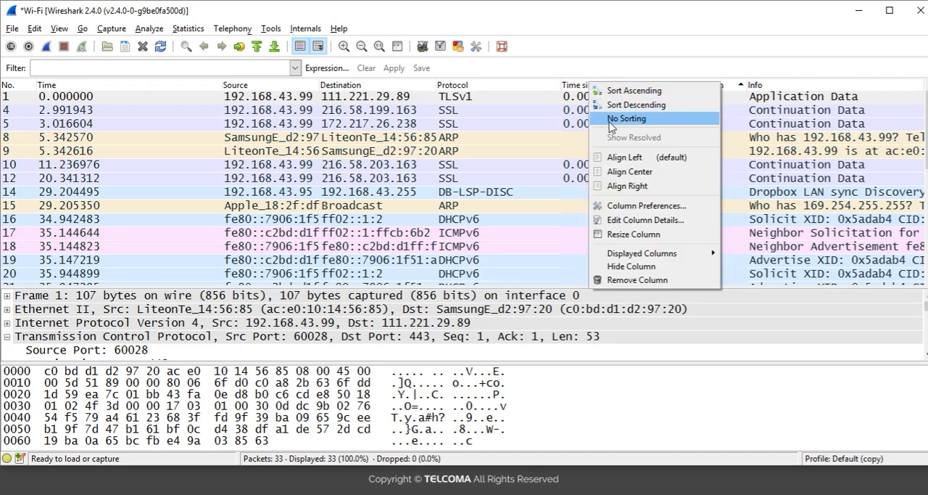
pyautogui.click(635, 220)
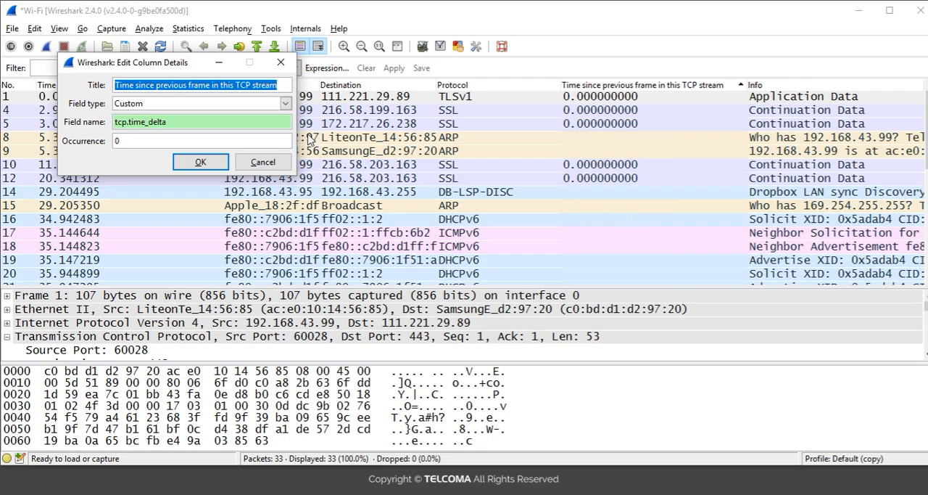
pyautogui.press('BackSpace')
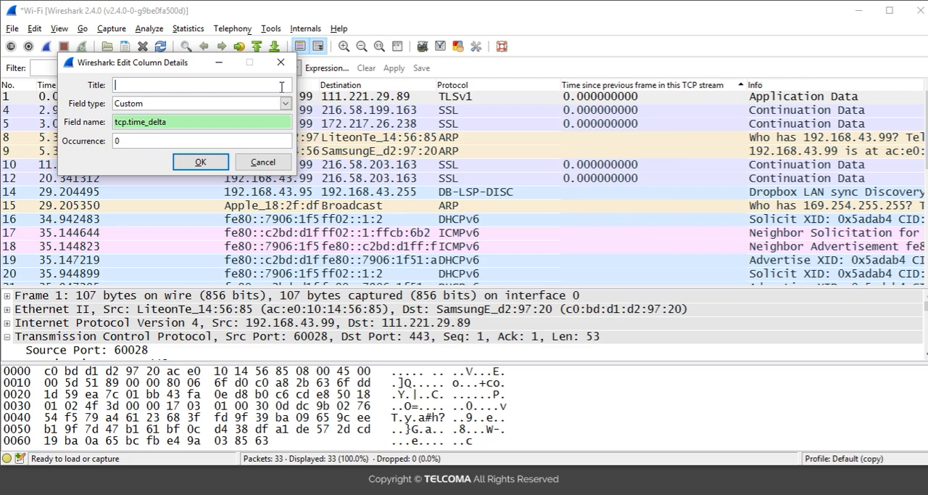
pyautogui.write('Delta time')
pyautogui.click(190, 162)
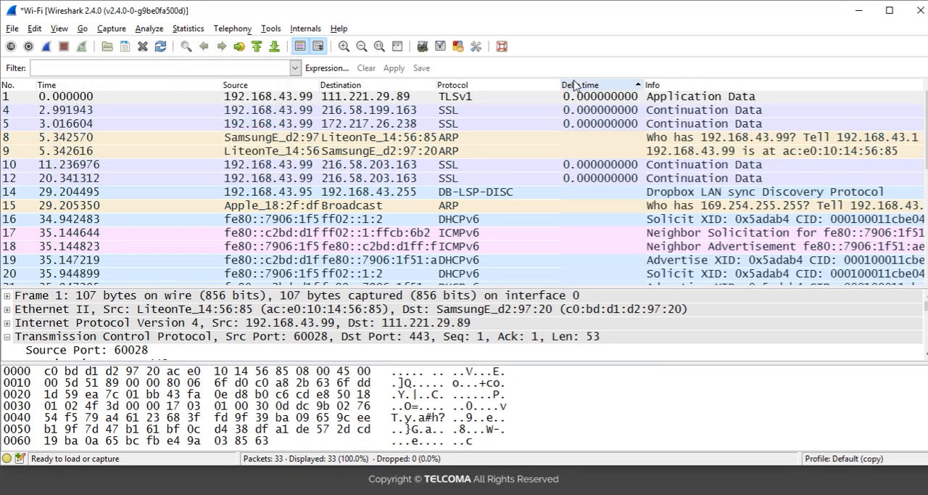
# Move the Delta time column between Time and Source, and adjust the column widths so times and source addresses show in full
pyautogui.moveTo(576, 87); pyautogui.dragTo(161, 123)
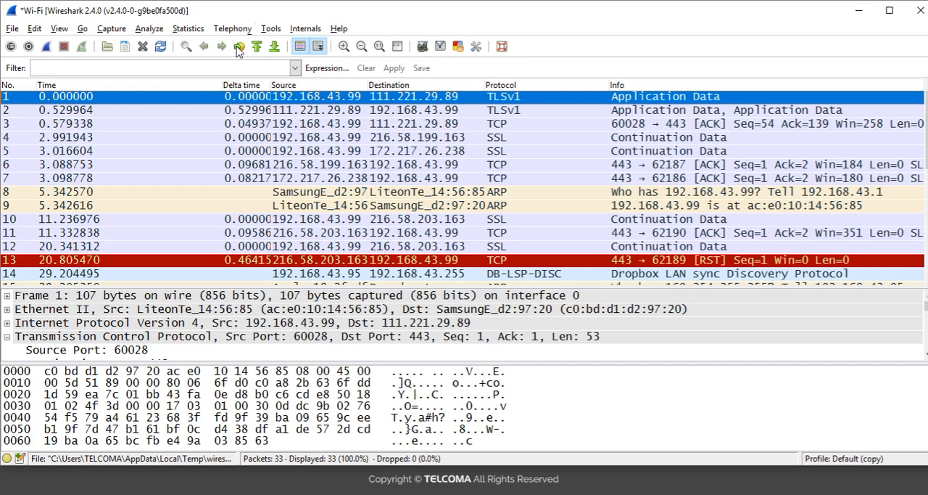
pyautogui.moveTo(221, 83)
pyautogui.mouseDown()
pyautogui.moveTo(117, 83)
pyautogui.moveTo(219, 86)
pyautogui.mouseUp()
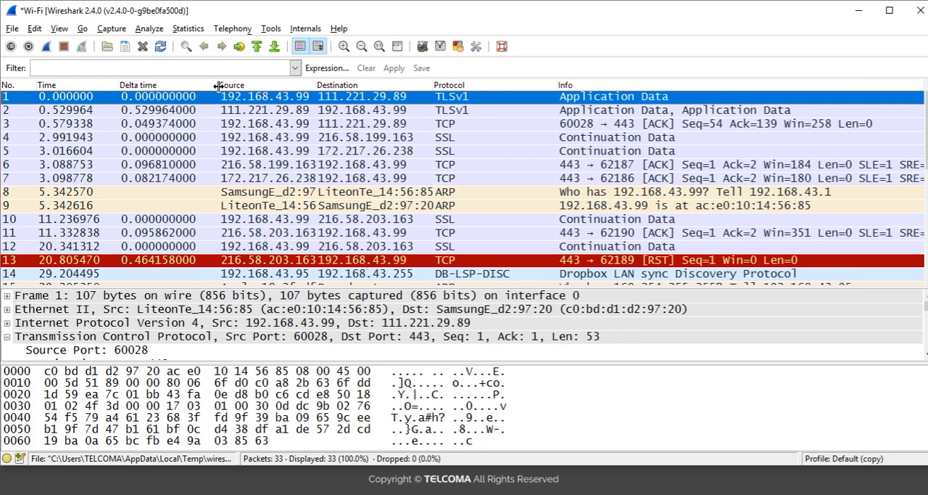
pyautogui.moveTo(320, 85)
pyautogui.mouseDown()
pyautogui.moveTo(358, 85)
pyautogui.moveTo(325, 85)
pyautogui.mouseUp()
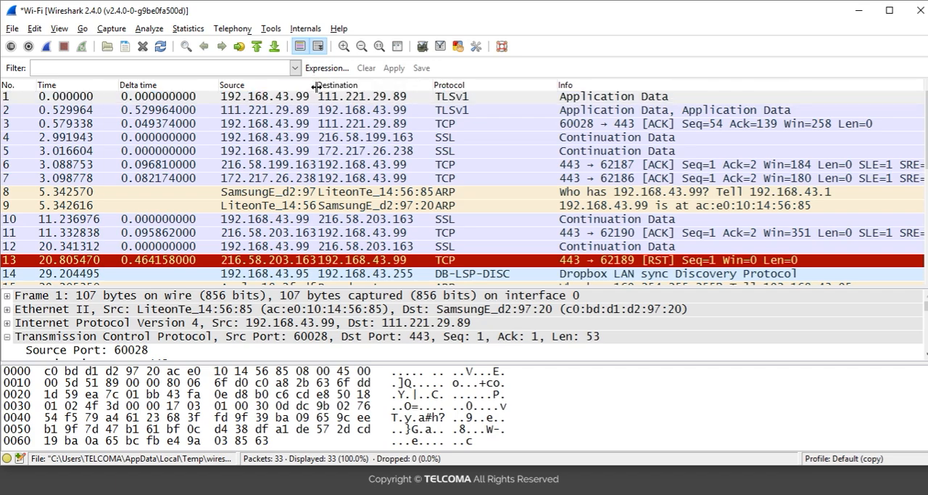
pyautogui.moveTo(316, 85); pyautogui.dragTo(352, 77)
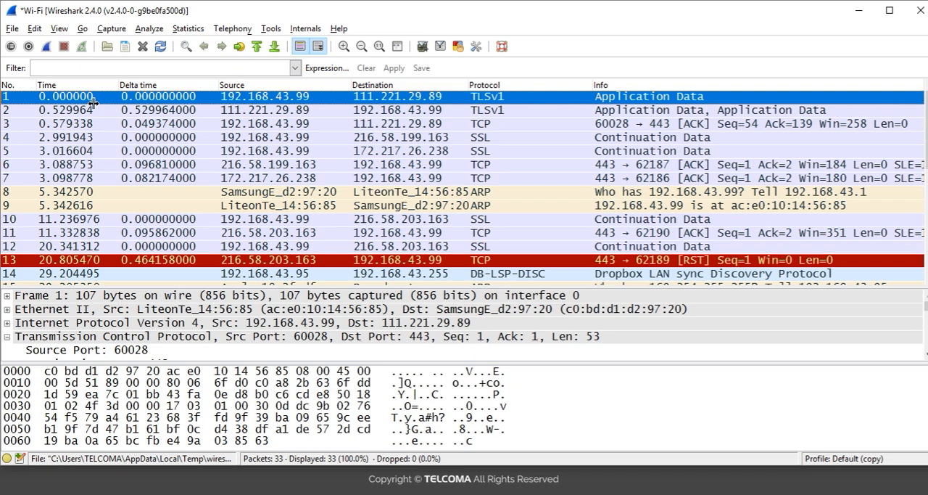
# Step down through the packets and back to the first one, comparing their Time and Delta time values
pyautogui.press('Down')
pyautogui.press('Down')
pyautogui.press('Down')
pyautogui.press('Down')
pyautogui.press('Down')
pyautogui.press('Down')
pyautogui.press('Down')
pyautogui.press('Down')
pyautogui.press('Down')
pyautogui.press('Down')
pyautogui.press('Down')
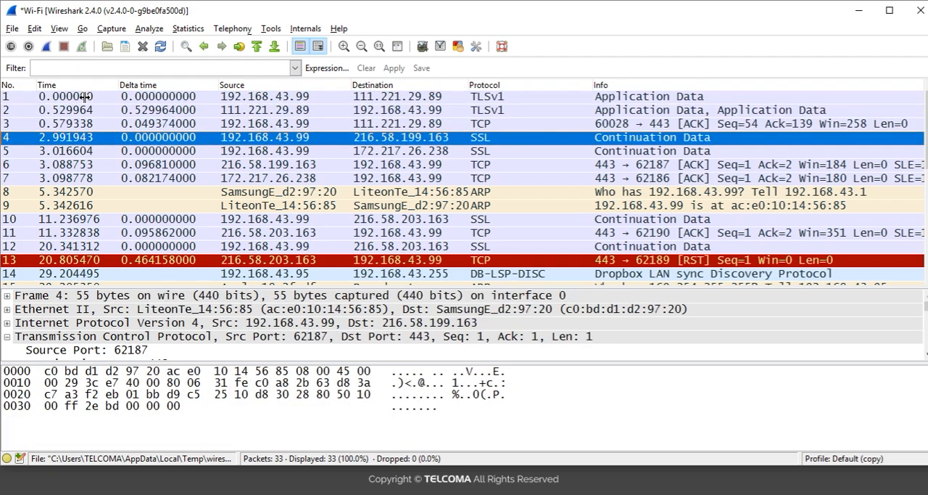
pyautogui.press('Down')
pyautogui.press('Down')
pyautogui.press('Down')
pyautogui.press('Down')
pyautogui.press('Down')
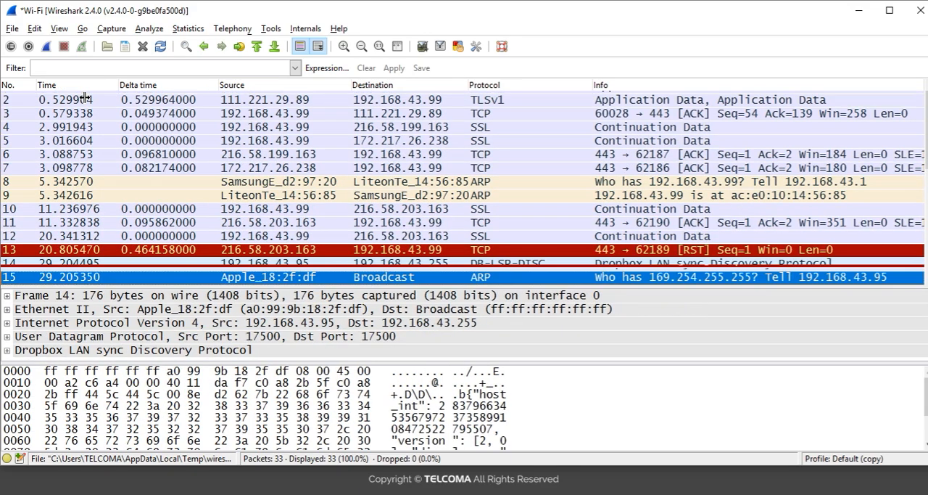
pyautogui.press('Up')
pyautogui.press('Up')
pyautogui.press('Up')
pyautogui.press('Up')
pyautogui.press('Up')
pyautogui.press('Up')
pyautogui.press('Up')
pyautogui.press('Up')
pyautogui.press('Up')
pyautogui.press('Up')
pyautogui.press('Up')
pyautogui.press('Up')
pyautogui.press('Up')
pyautogui.press('Up')
pyautogui.press('Up')
pyautogui.press('Up')
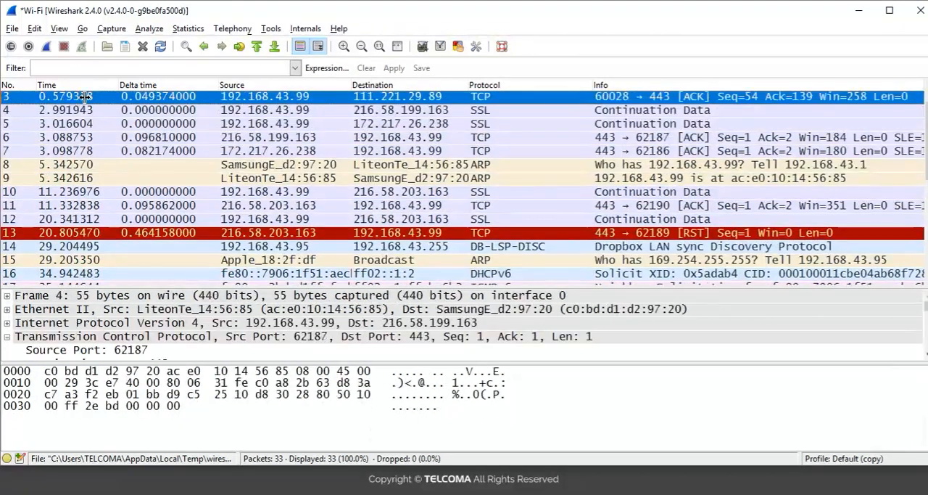
# Sort the packet list by Delta time in descending order, and restore the original packet order
pyautogui.rightClick(166, 87)
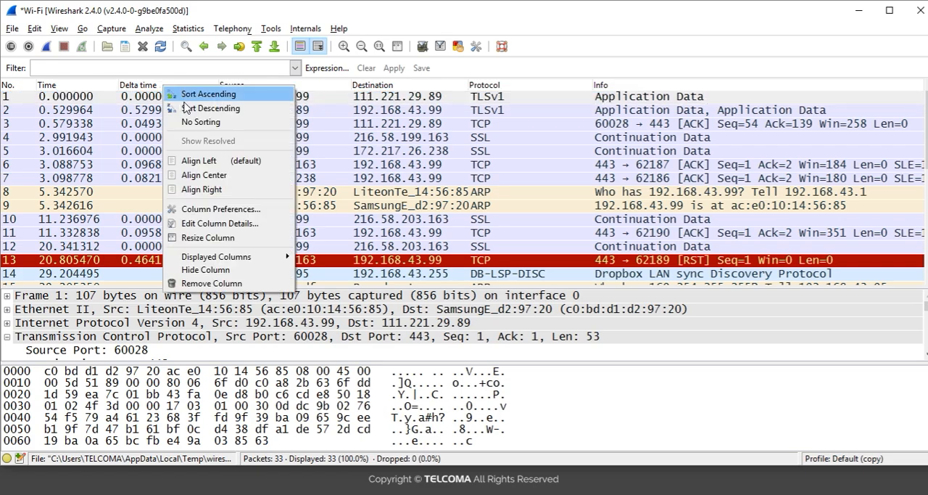
pyautogui.click(185, 108)
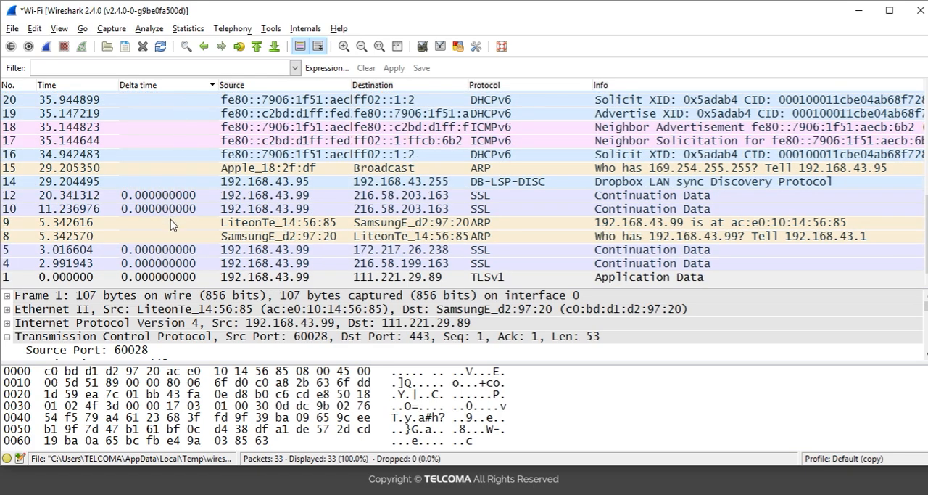
pyautogui.click(148, 87)
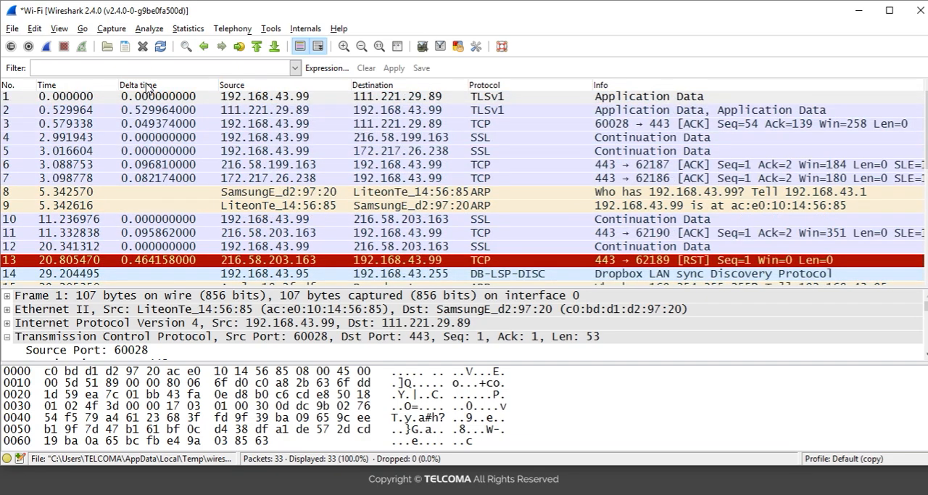
pyautogui.rightClick(147, 87)
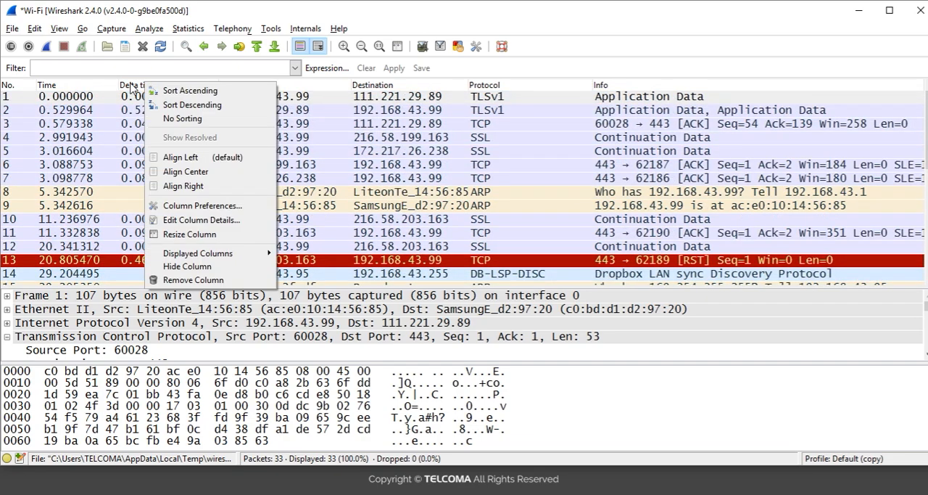
pyautogui.press('Escape')
pyautogui.click(138, 102)
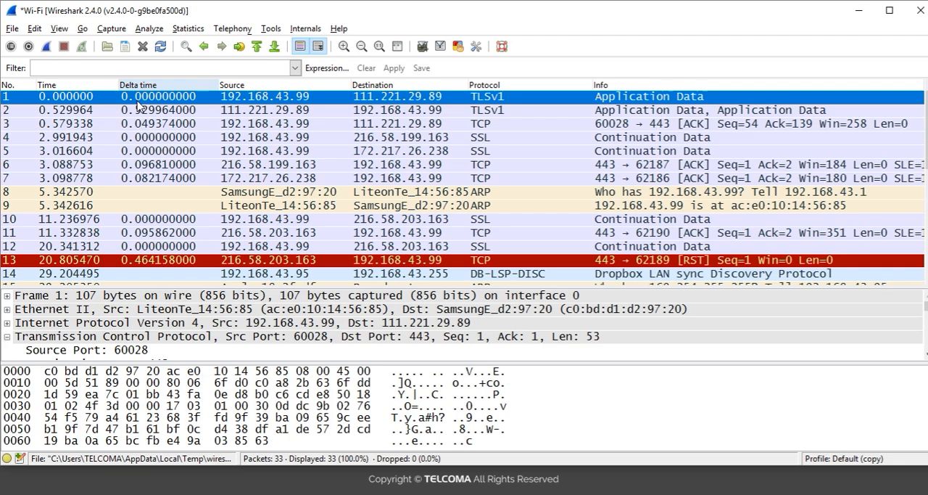
pyautogui.rightClick(138, 101)
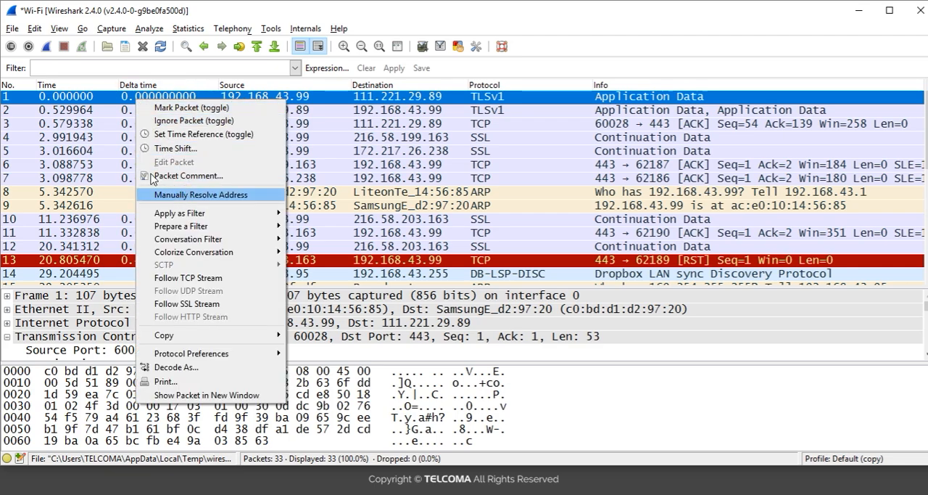
pyautogui.click(134, 85)
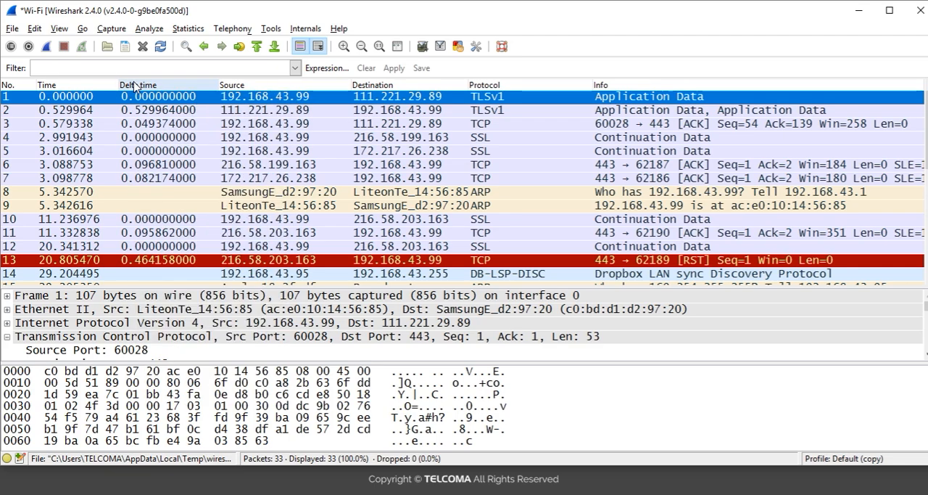
# Sort the packet list by Delta time in ascending order
pyautogui.rightClick(134, 84)
pyautogui.click(166, 89)
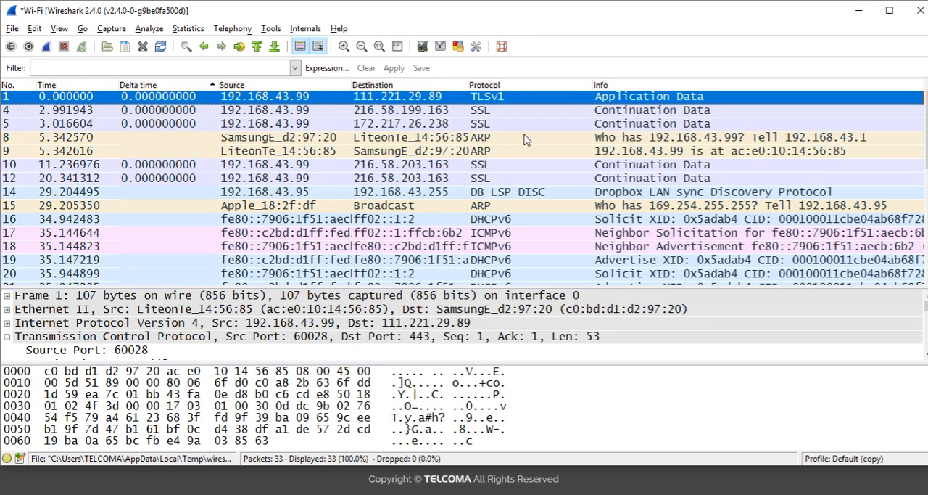
# Examine the packets with the largest Delta time at the end of the sorted list, and step back up towards the smallest values
pyautogui.moveTo(927, 123); pyautogui.dragTo(927, 262)
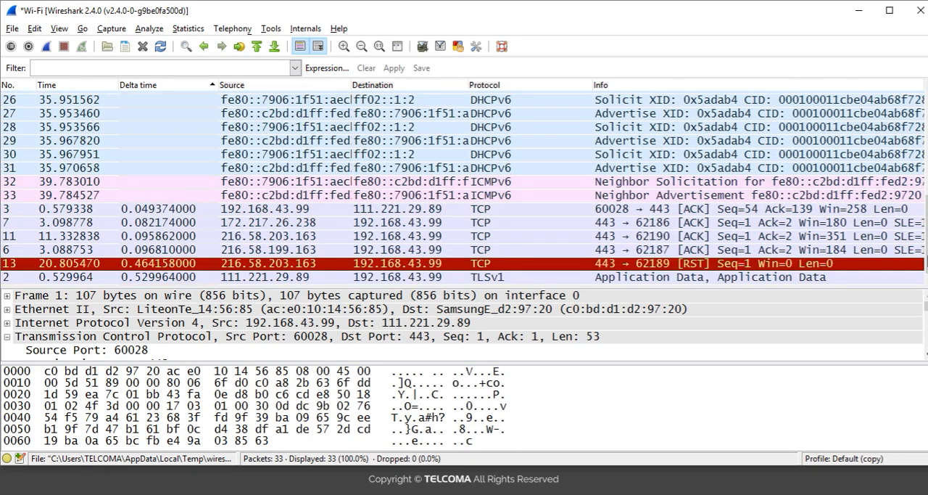
pyautogui.click(181, 280)
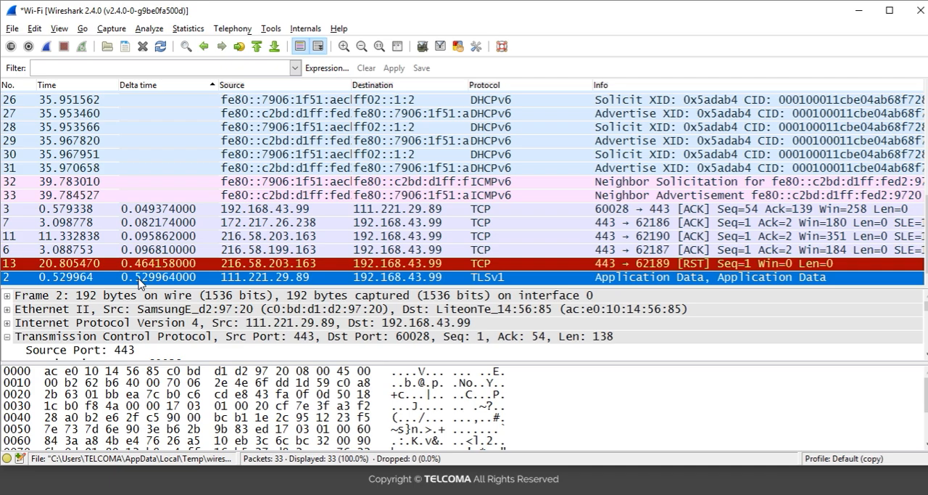
pyautogui.click(158, 268)
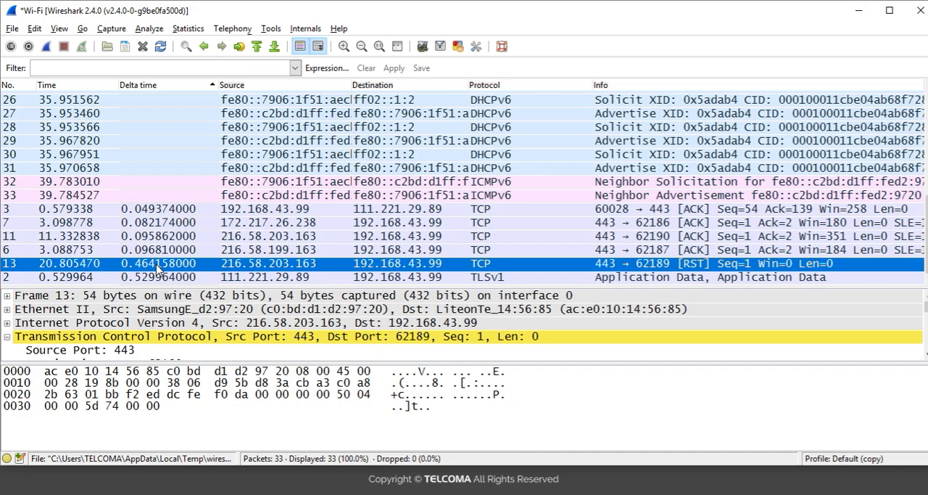
pyautogui.press('Up')
pyautogui.press('Up')
pyautogui.press('Up')
pyautogui.press('Up')
pyautogui.press('Up')
pyautogui.press('Up')
pyautogui.press('Up')
pyautogui.press('Up')
pyautogui.press('Up')
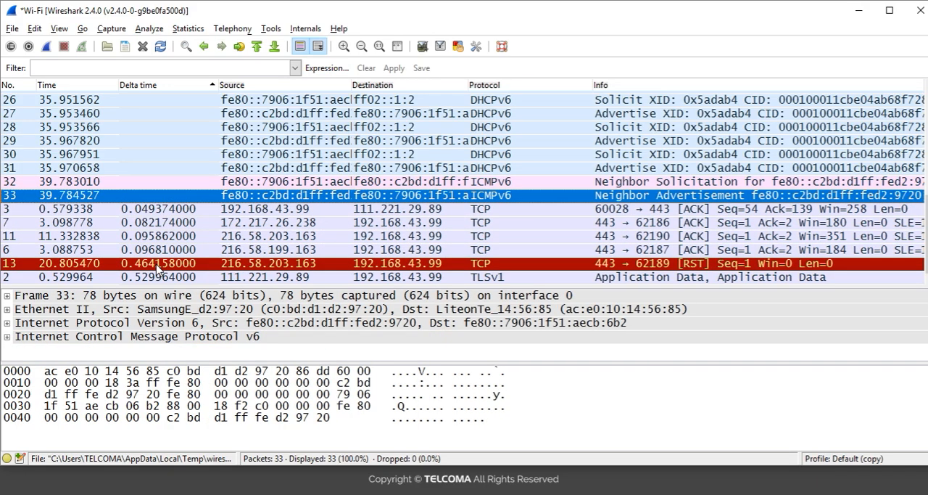
pyautogui.press('Up')
pyautogui.press('Up')
pyautogui.press('Up')
pyautogui.press('Up')
pyautogui.press('Up')
pyautogui.press('Up')
pyautogui.press('Up')
pyautogui.press('Up')
pyautogui.press('Up')
pyautogui.press('Up')
pyautogui.press('Up')
pyautogui.press('Up')
pyautogui.press('Up')
pyautogui.press('Up')
pyautogui.press('Up')
pyautogui.press('Up')
pyautogui.press('Up')
pyautogui.press('Up')
pyautogui.press('Up')
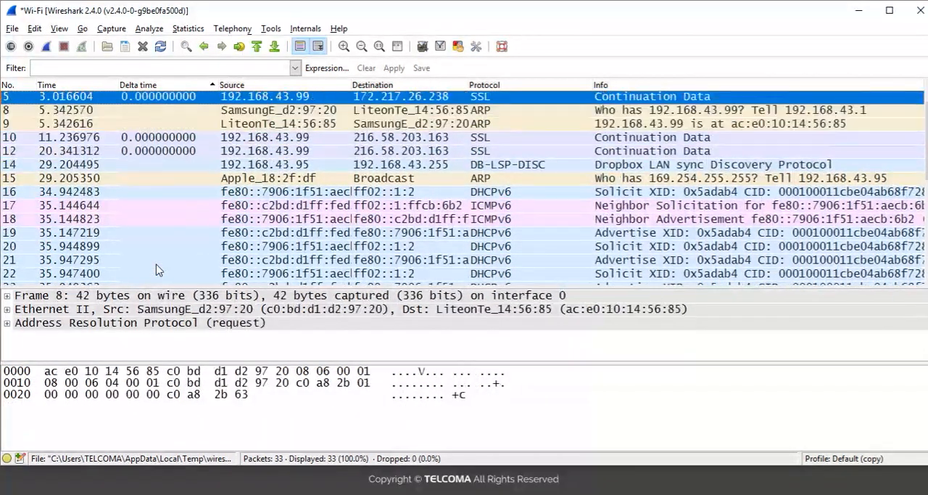